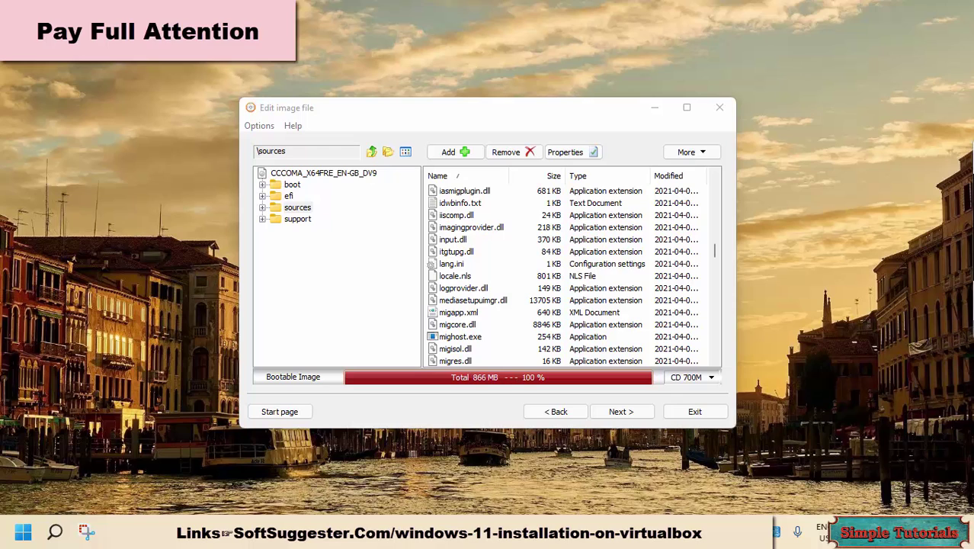
# Add install.wim from the Compressed folder in Downloads to the image's sources folder
pyautogui.click(445, 153)
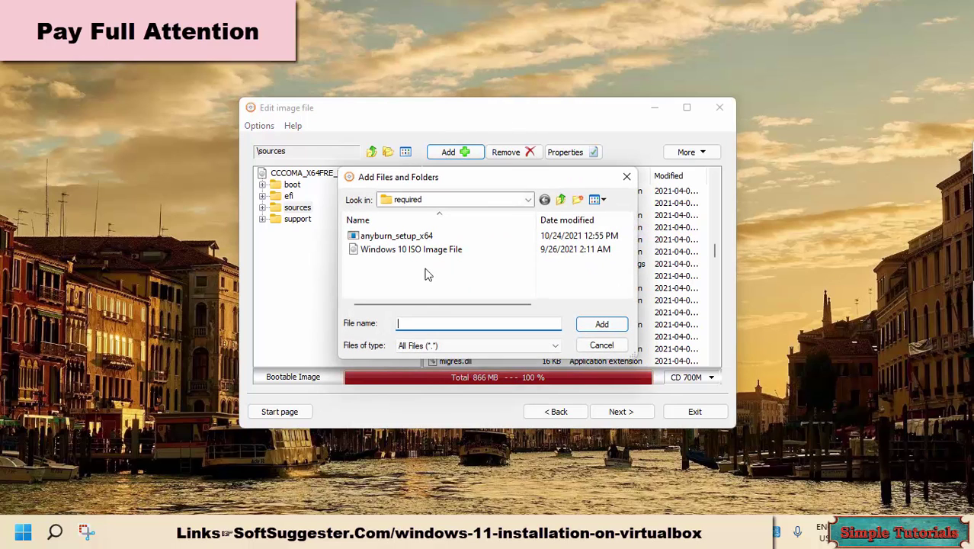
pyautogui.click(526, 199)
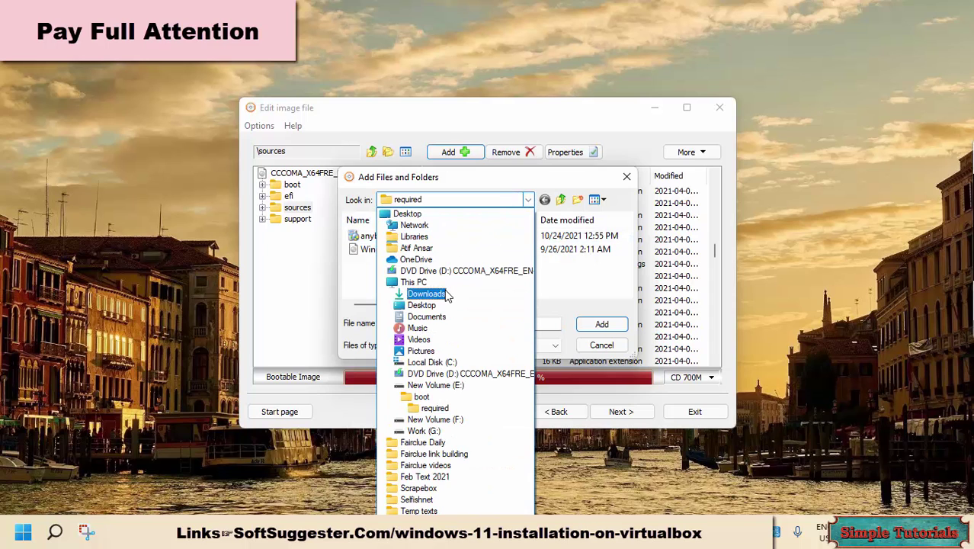
pyautogui.click(427, 293)
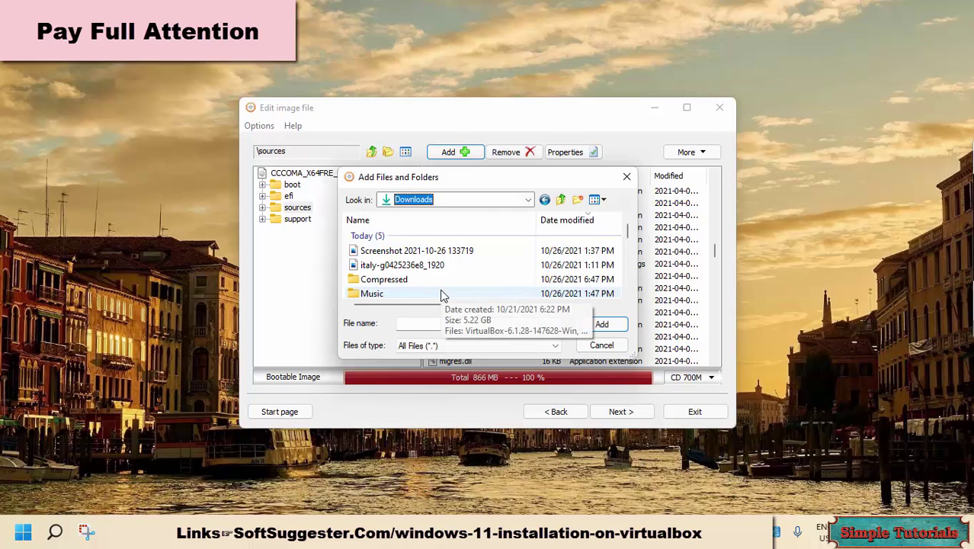
pyautogui.scroll(-1, 443, 296)
pyautogui.doubleClick(389, 238)
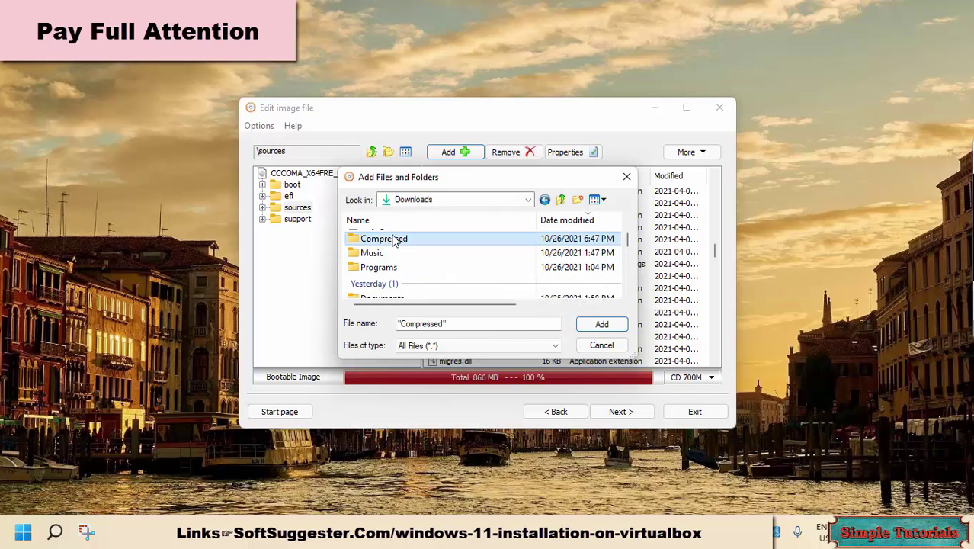
pyautogui.click(400, 237)
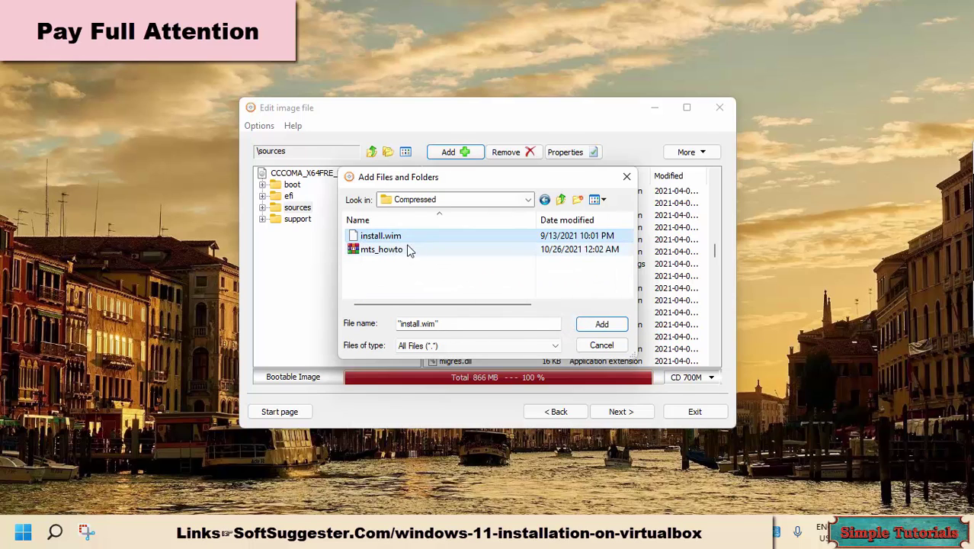
pyautogui.click(601, 324)
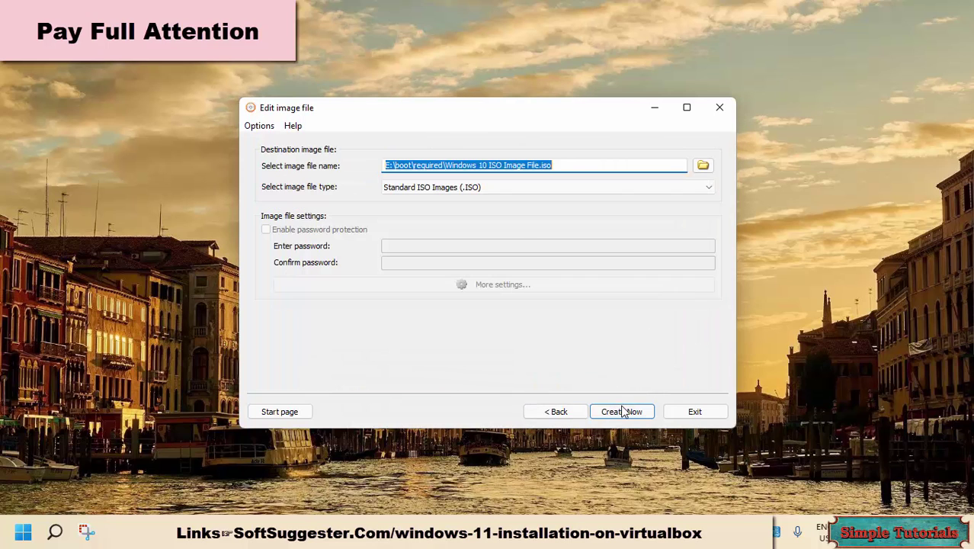
# Create the standard ISO image, overwriting Windows 10 ISO Image File.iso in E:\boot\required, and close the image editor once writing ends
pyautogui.click(620, 408)
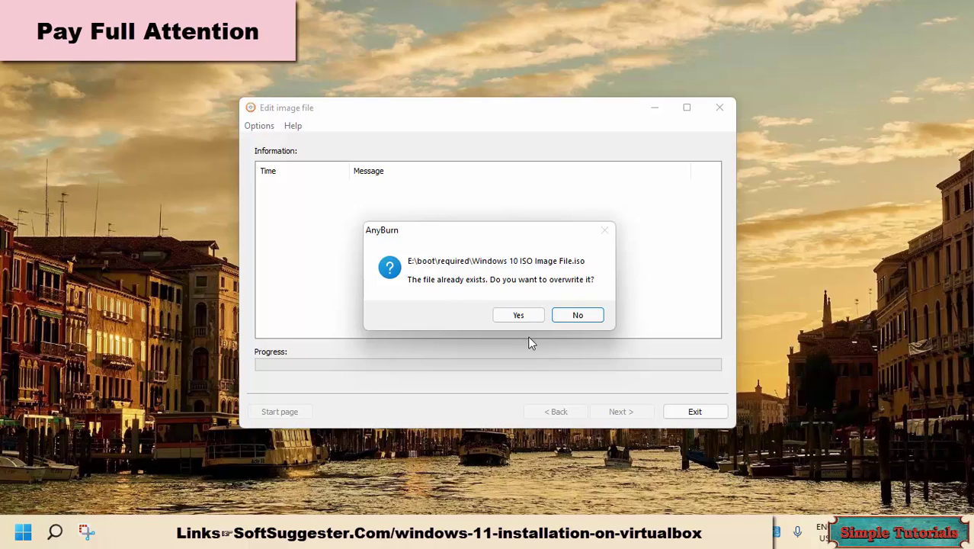
pyautogui.click(516, 316)
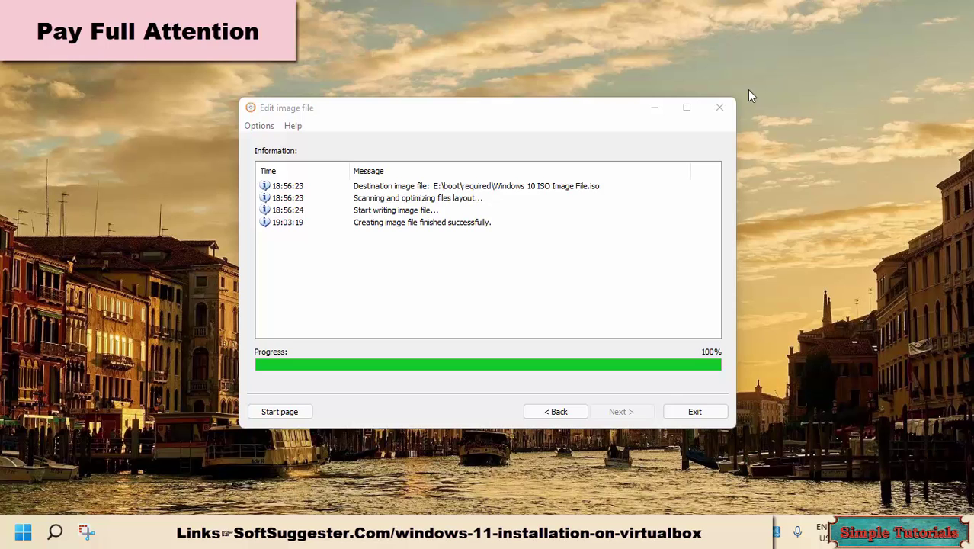
pyautogui.click(721, 107)
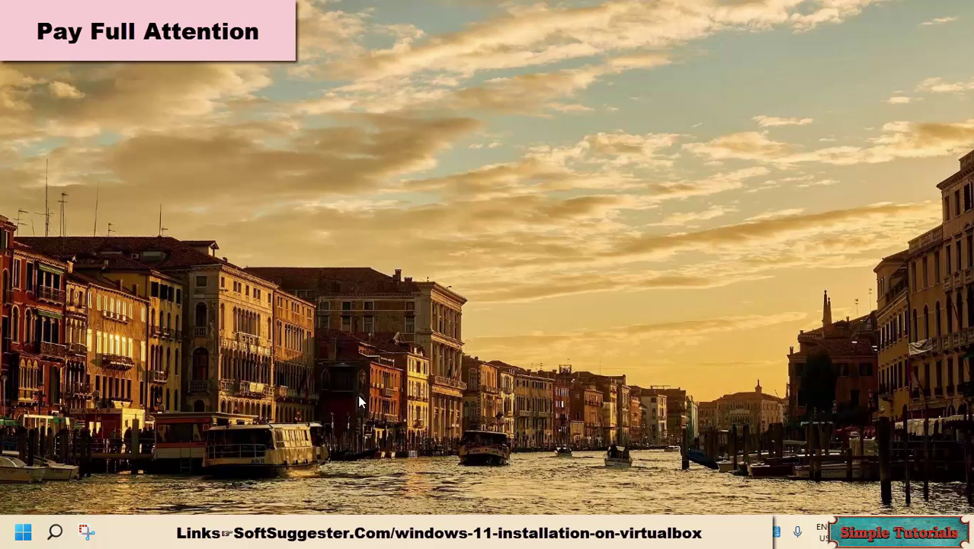
# In File Explorer, browse through the boot folder on New Volume (E:) to locate the rebuilt ISO file
pyautogui.press('super+e')
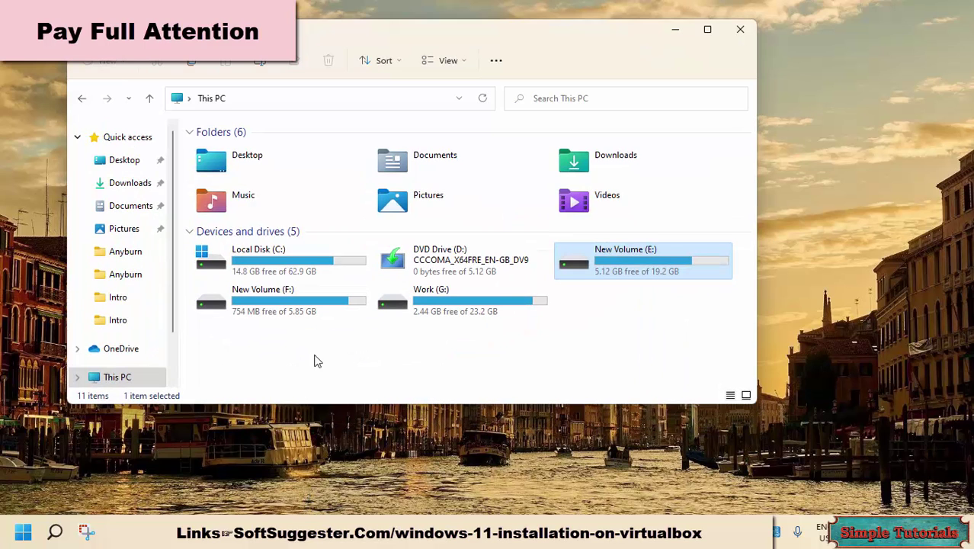
pyautogui.doubleClick(603, 279)
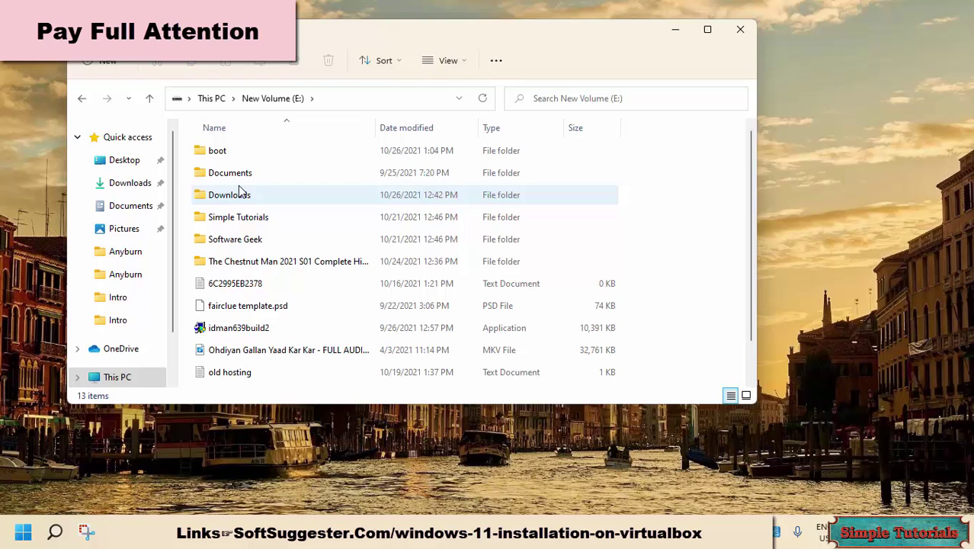
pyautogui.doubleClick(223, 157)
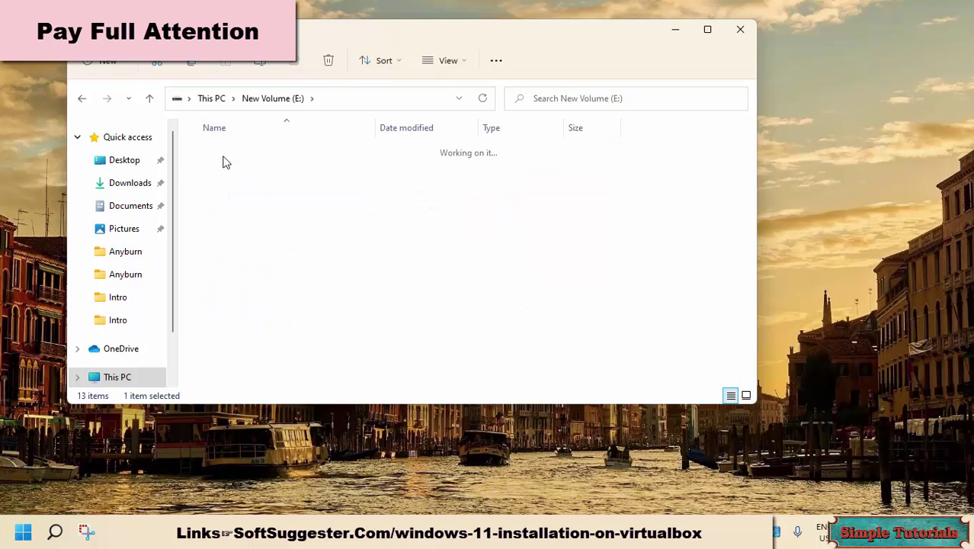
pyautogui.doubleClick(229, 154)
pyautogui.click(281, 191)
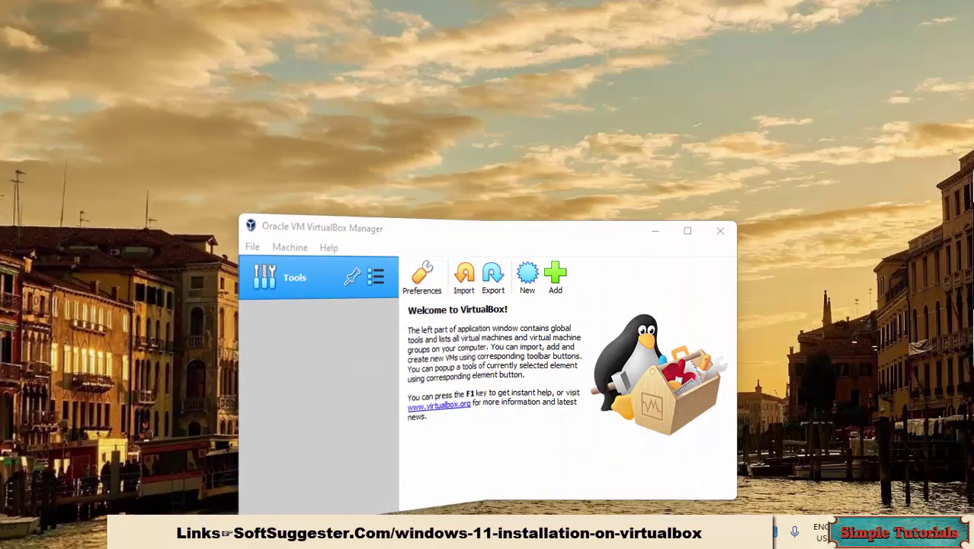
# In VirtualBox, start creating a new virtual machine and name it Windows 11
pyautogui.click(528, 274)
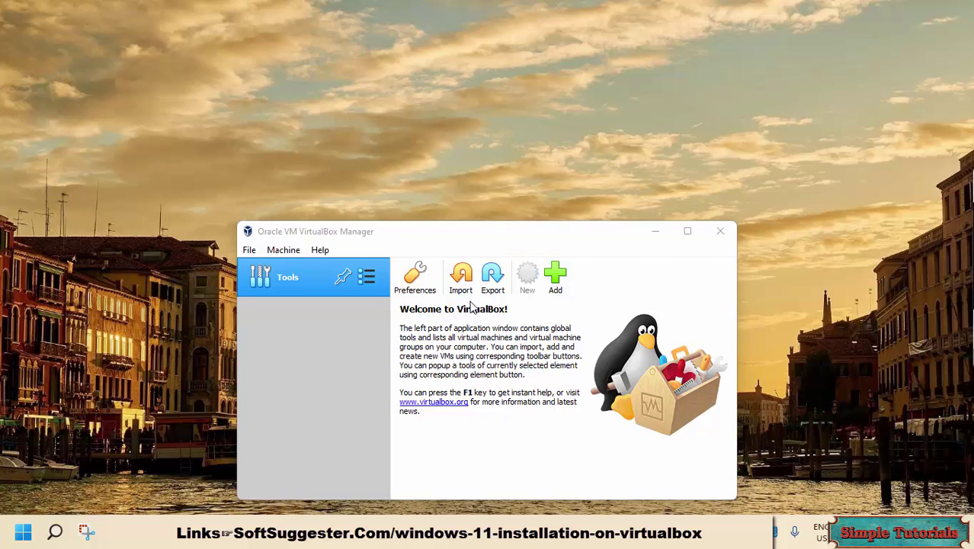
pyautogui.write('Windows ')
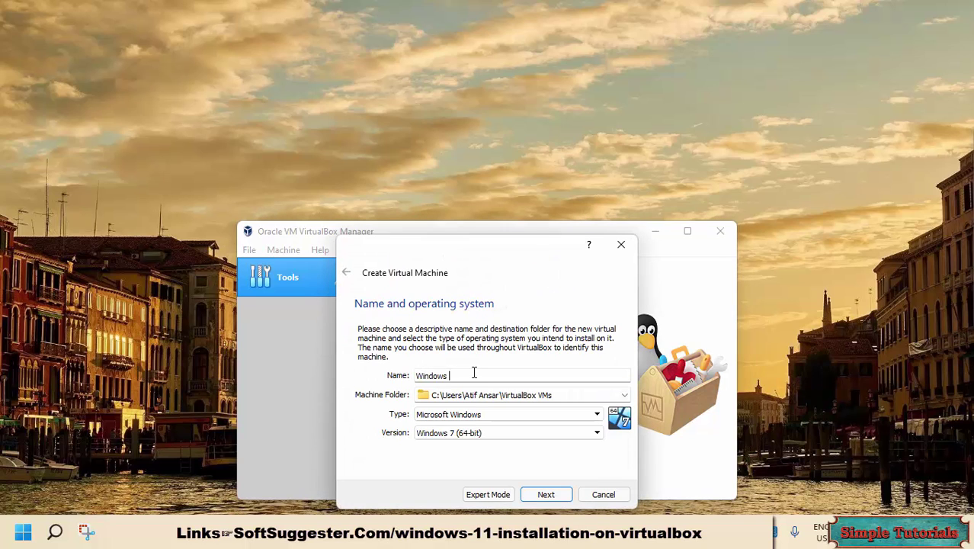
pyautogui.write('11')
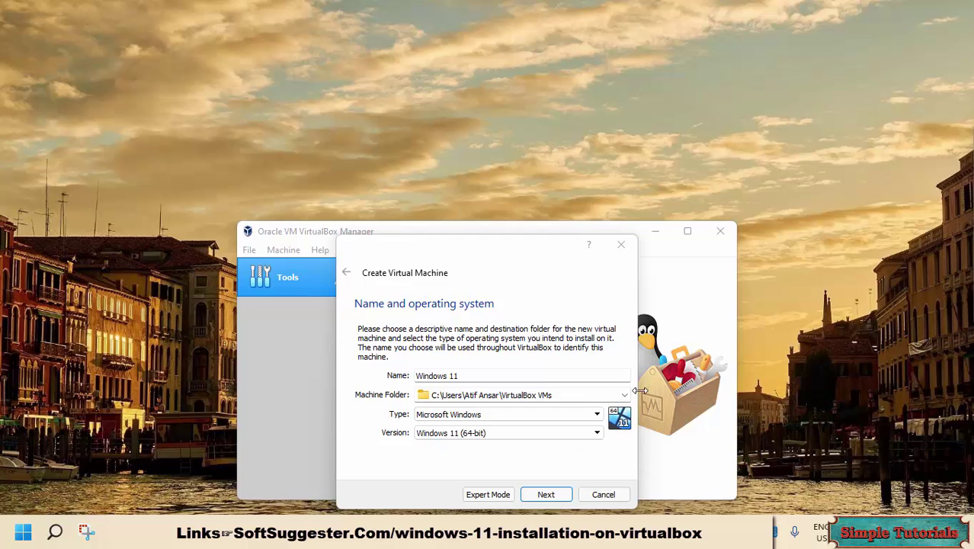
pyautogui.click(624, 394)
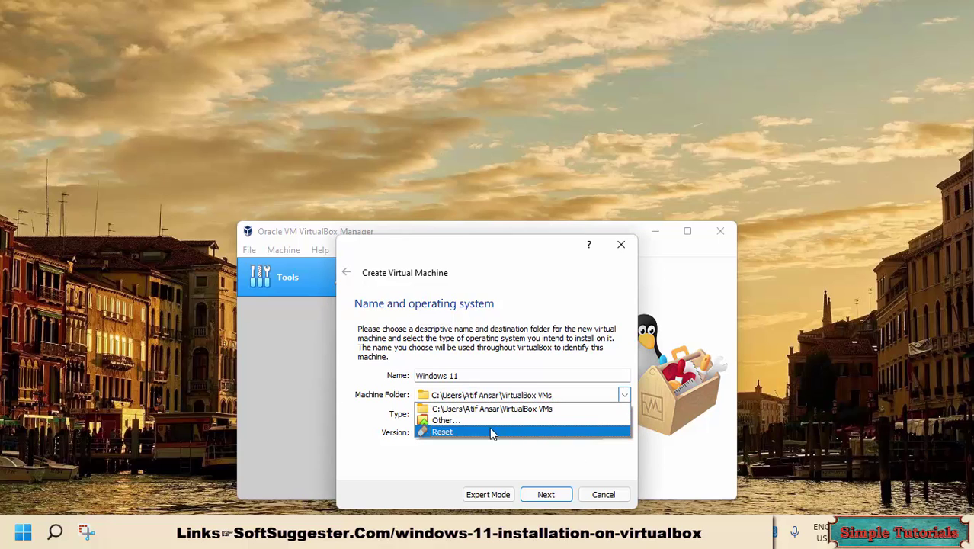
pyautogui.click(449, 420)
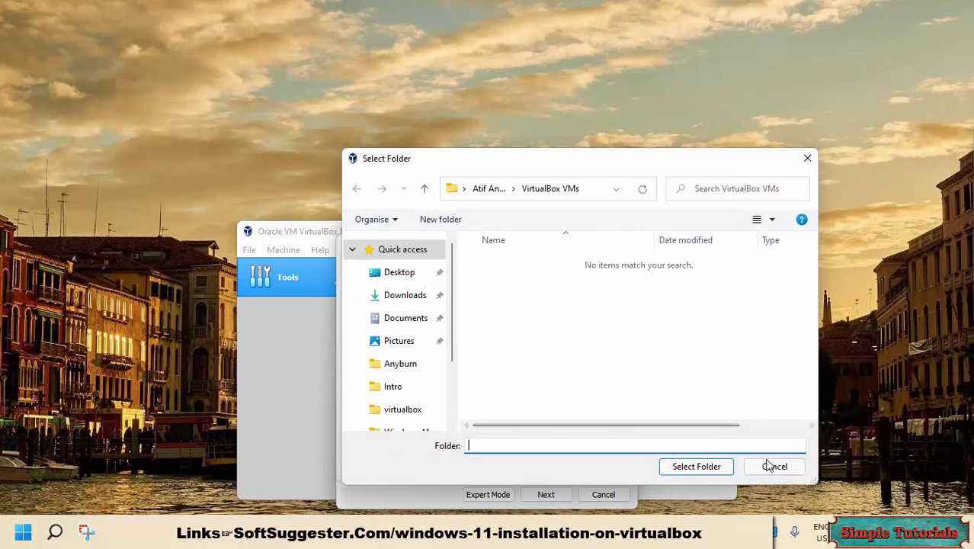
pyautogui.click(771, 466)
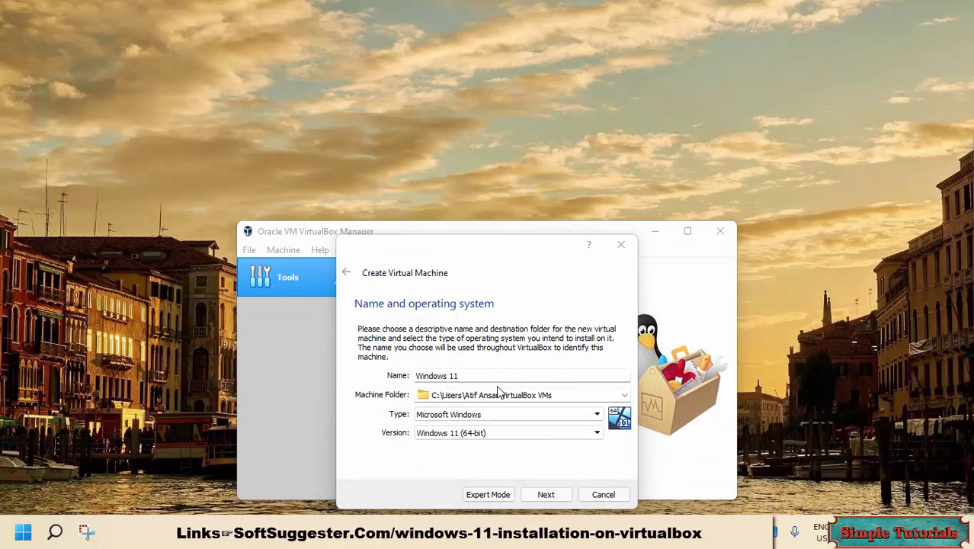
# Accept Windows 11 (64-bit) as the machine's version and allocate the recommended 4096 MB of memory
pyautogui.click(571, 432)
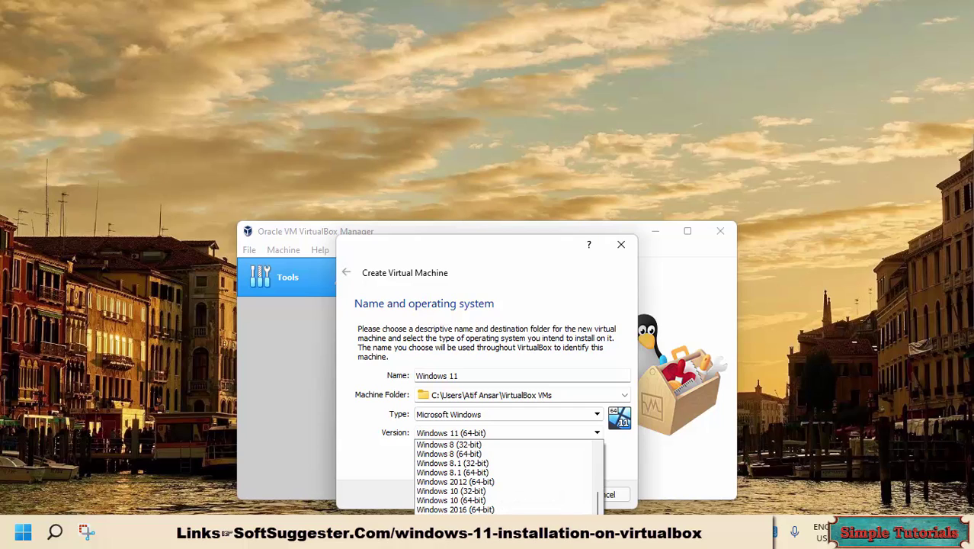
pyautogui.press('Escape')
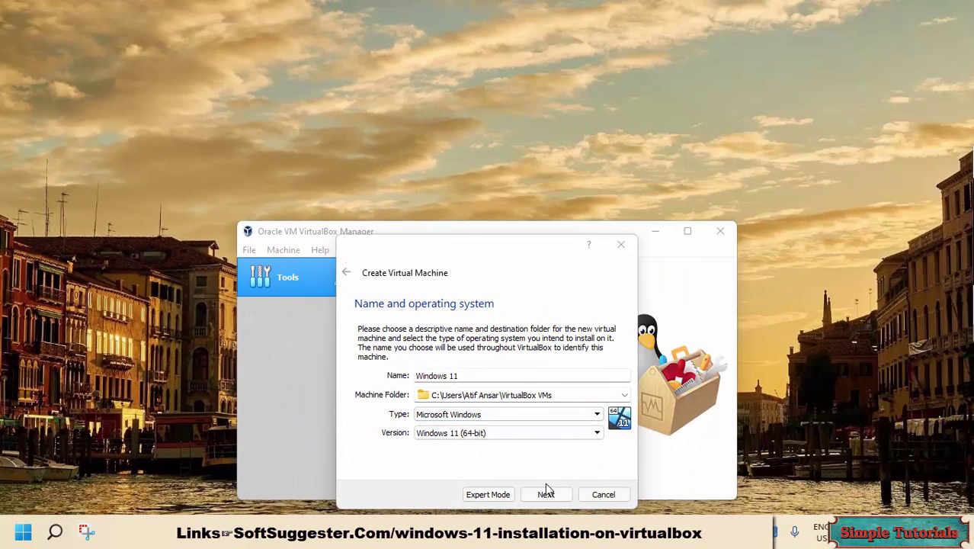
pyautogui.click(546, 491)
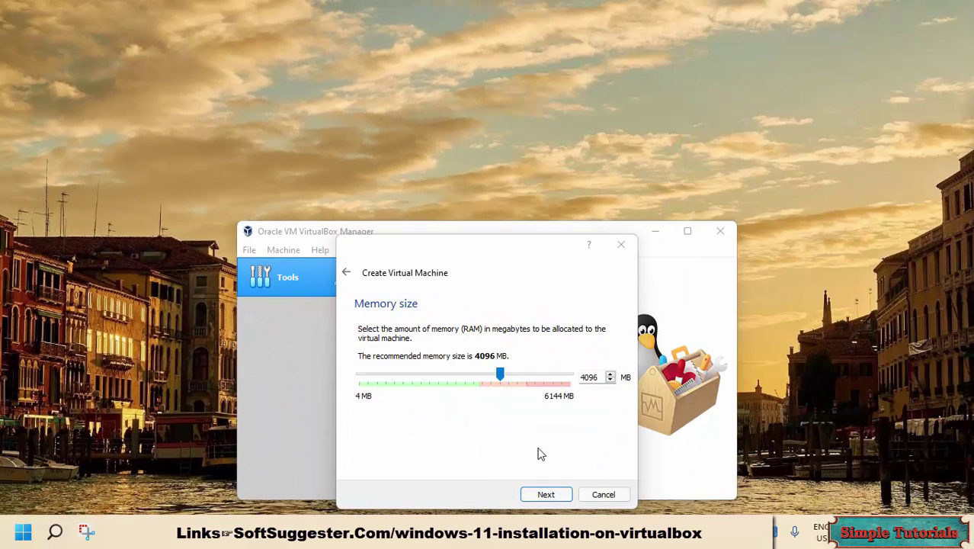
pyautogui.click(553, 494)
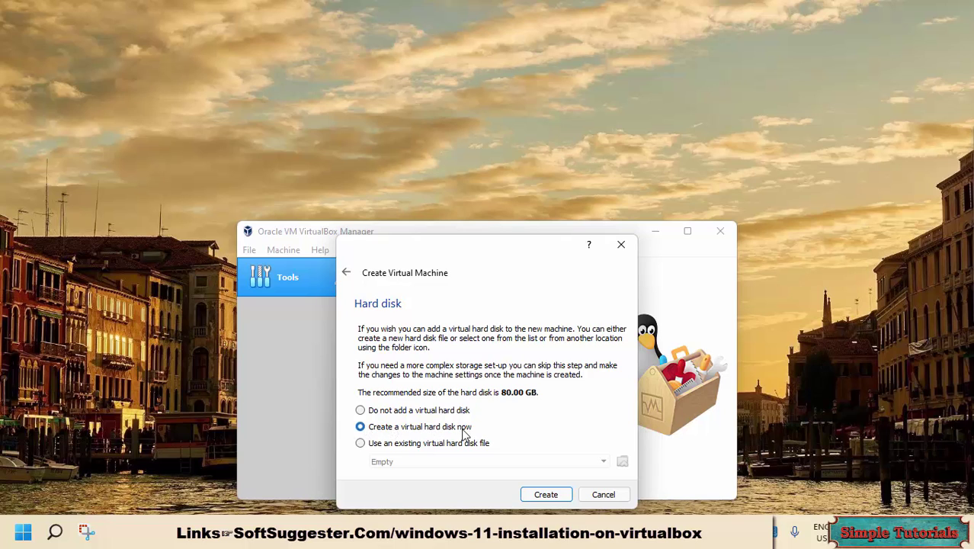
# Choose to create a virtual hard disk now as a dynamically allocated VDI (VirtualBox Disk Image)
pyautogui.click(565, 495)
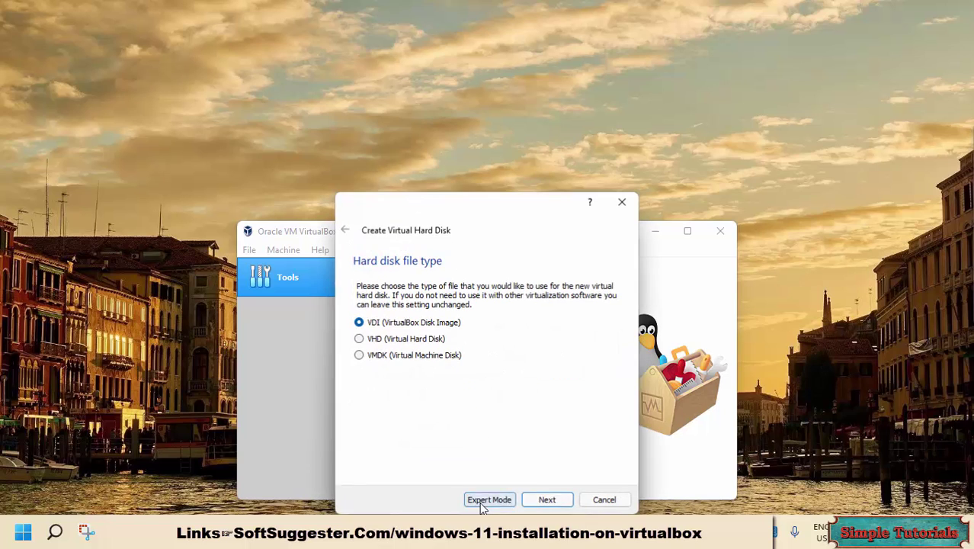
pyautogui.click(541, 501)
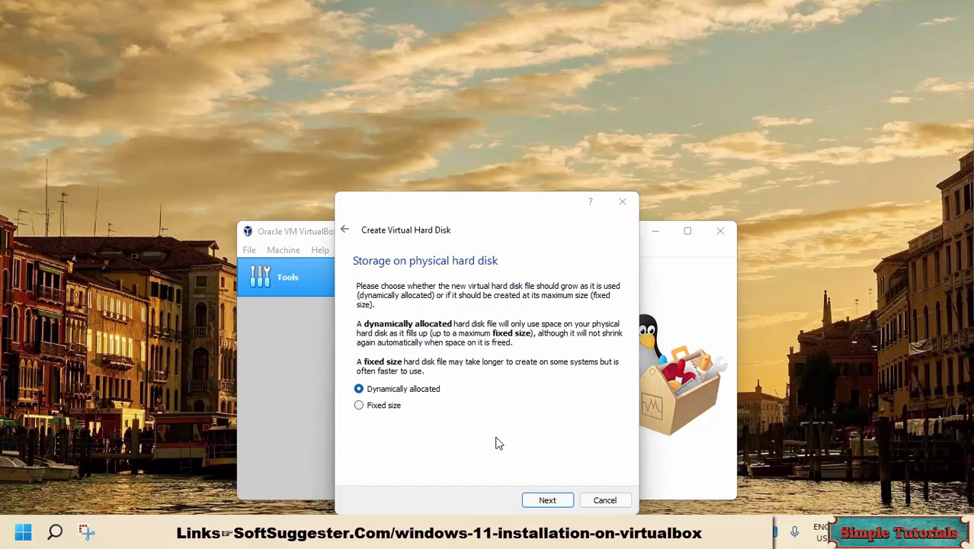
pyautogui.click(561, 506)
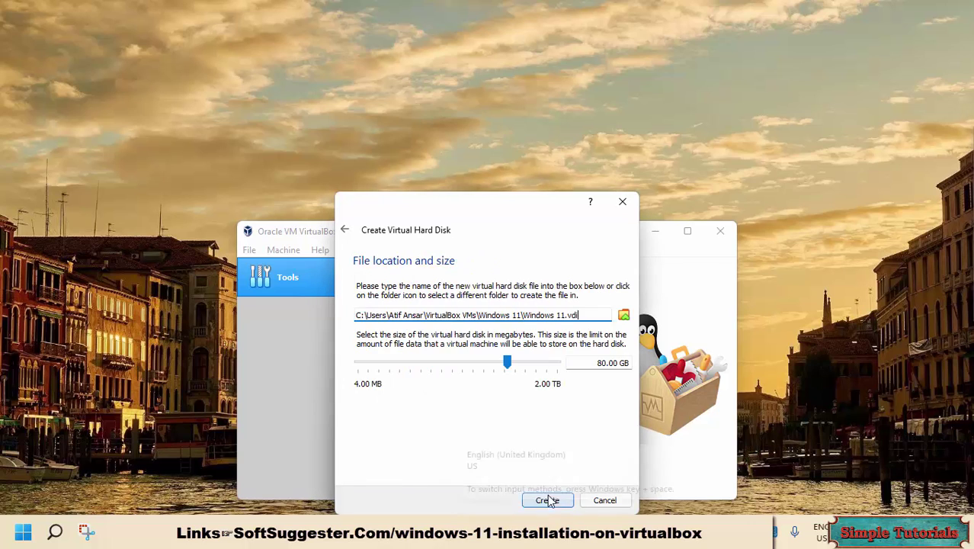
# Keep the default location for the virtual hard disk file, set its size to 40 GB and create it
pyautogui.click(623, 314)
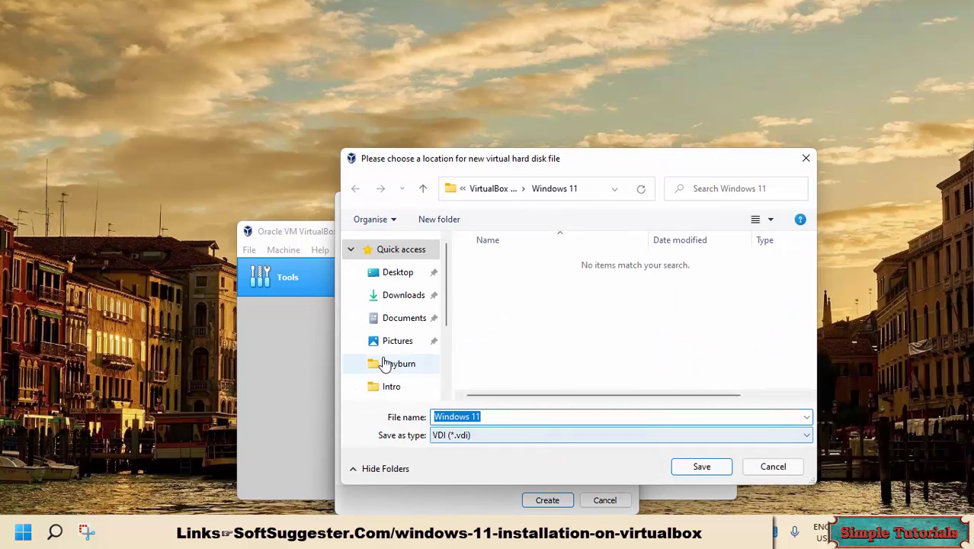
pyautogui.click(753, 464)
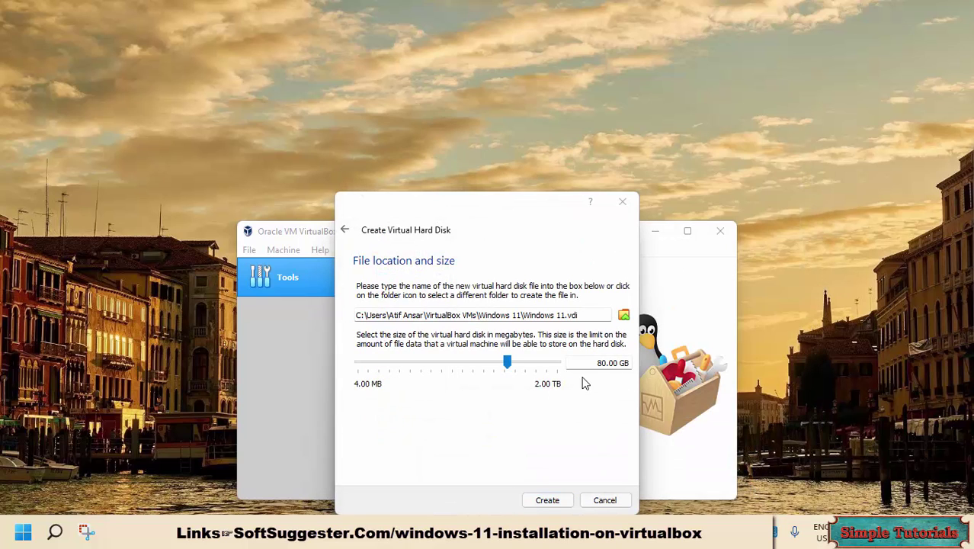
pyautogui.click(604, 364)
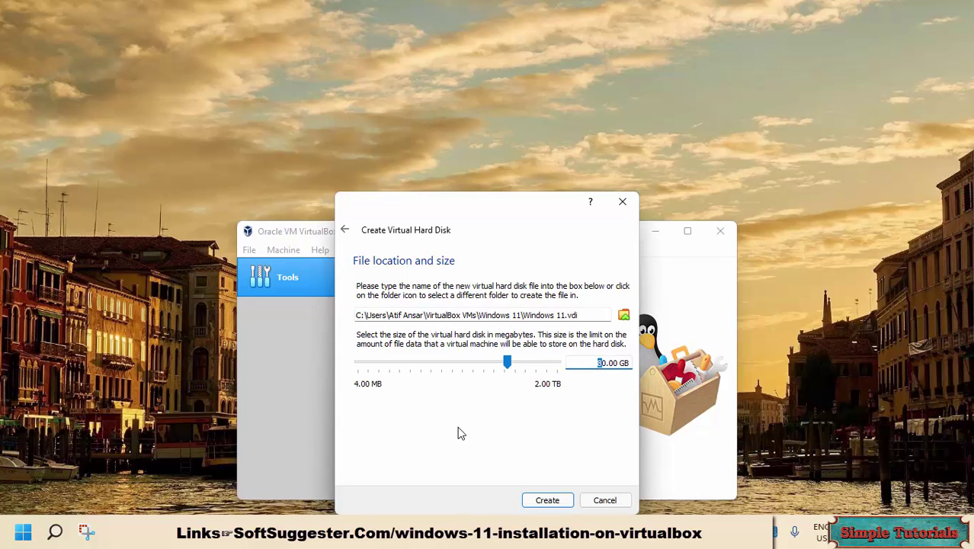
pyautogui.write('4')
pyautogui.click(547, 499)
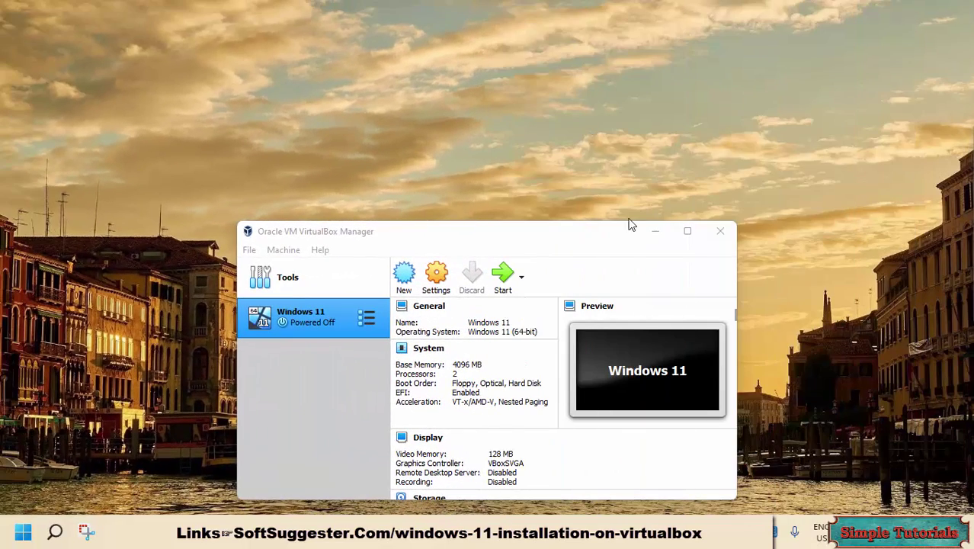
# Open the Windows 11 machine's storage settings and start choosing a disk file for its empty optical drive
pyautogui.click(305, 382)
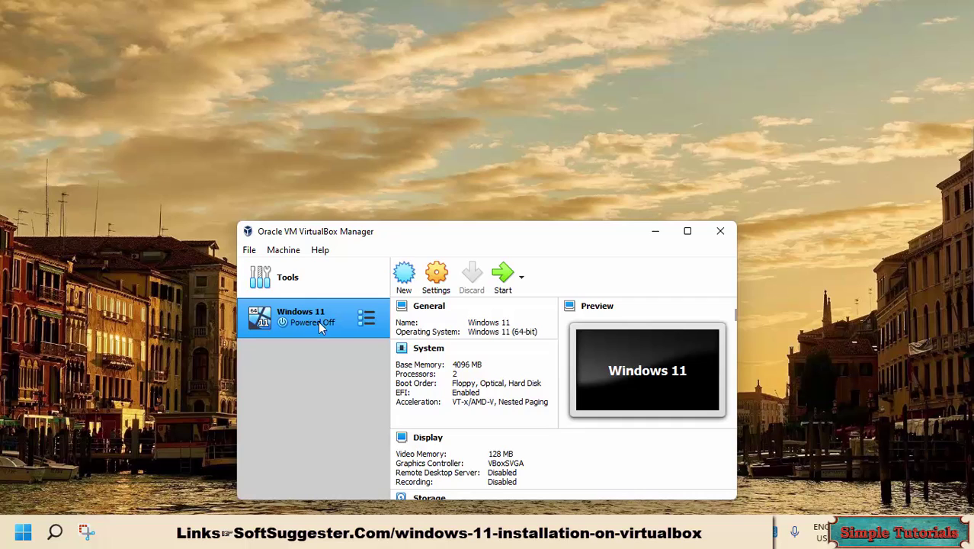
pyautogui.click(432, 283)
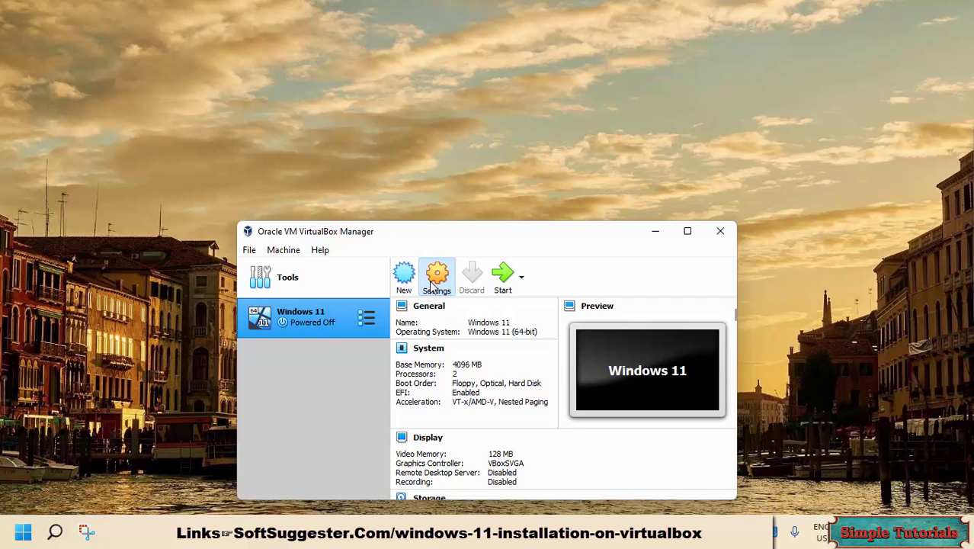
pyautogui.click(304, 241)
pyautogui.click(398, 246)
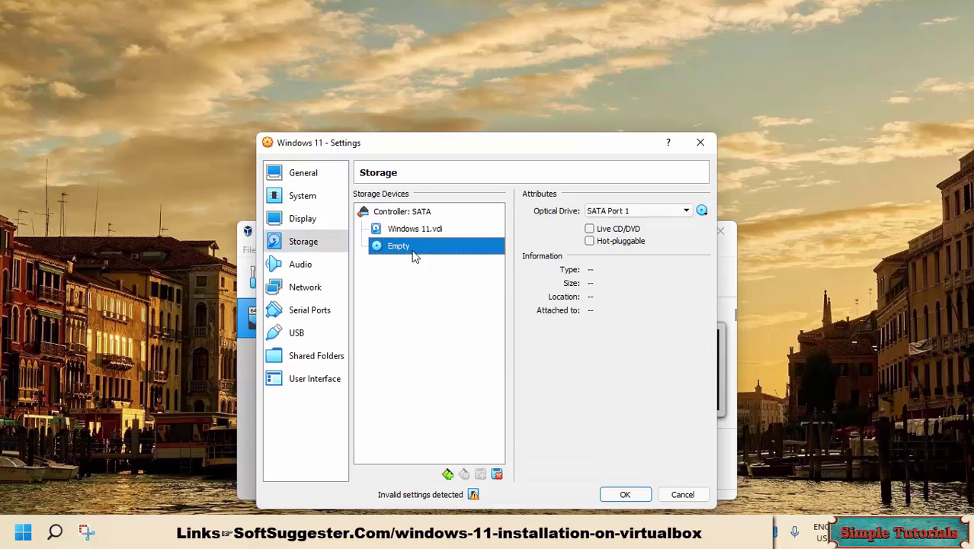
pyautogui.click(701, 212)
pyautogui.click(750, 244)
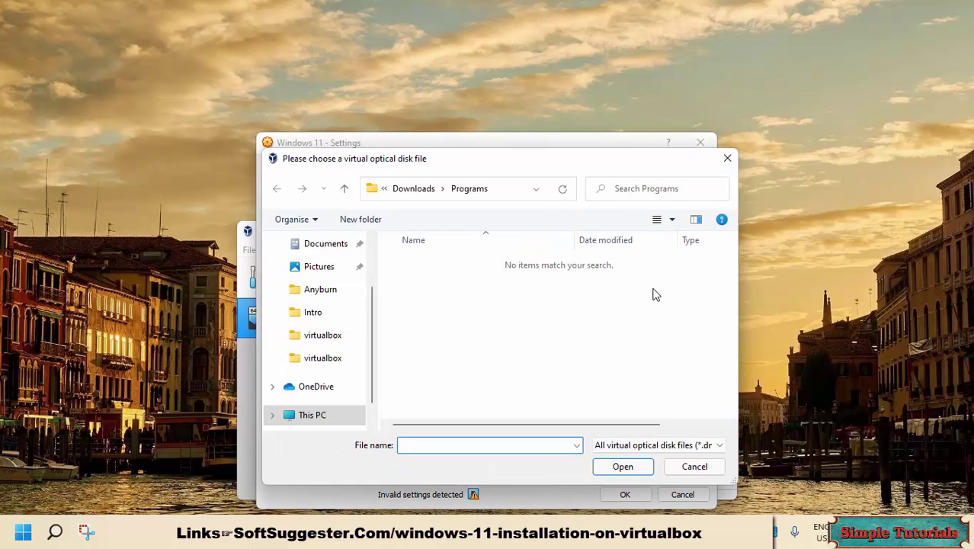
# Load Windows 10 ISO Image File.iso from the E:\boot\required folder into the optical drive and save the settings
pyautogui.click(333, 414)
pyautogui.scroll(-5, 556, 366)
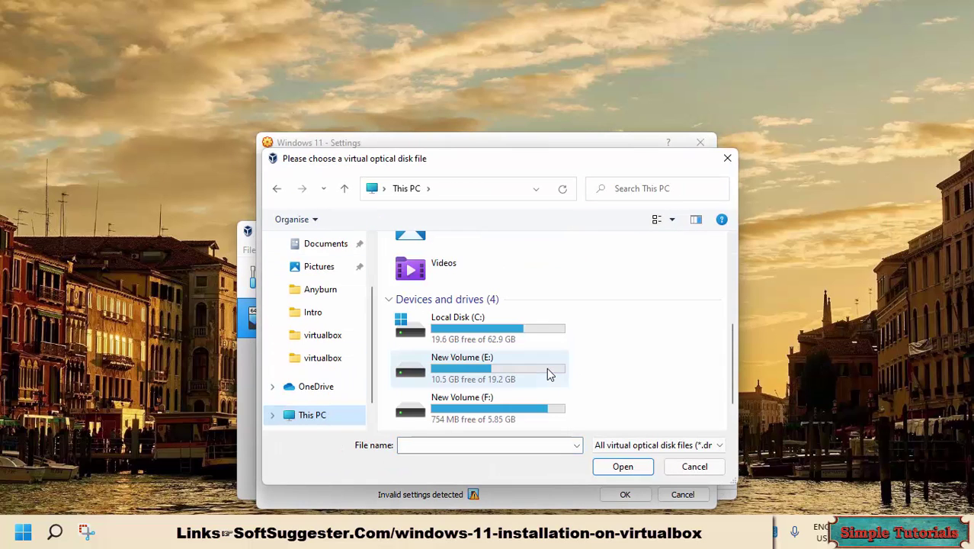
pyautogui.doubleClick(547, 368)
pyautogui.doubleClick(423, 267)
pyautogui.doubleClick(423, 267)
pyautogui.doubleClick(438, 266)
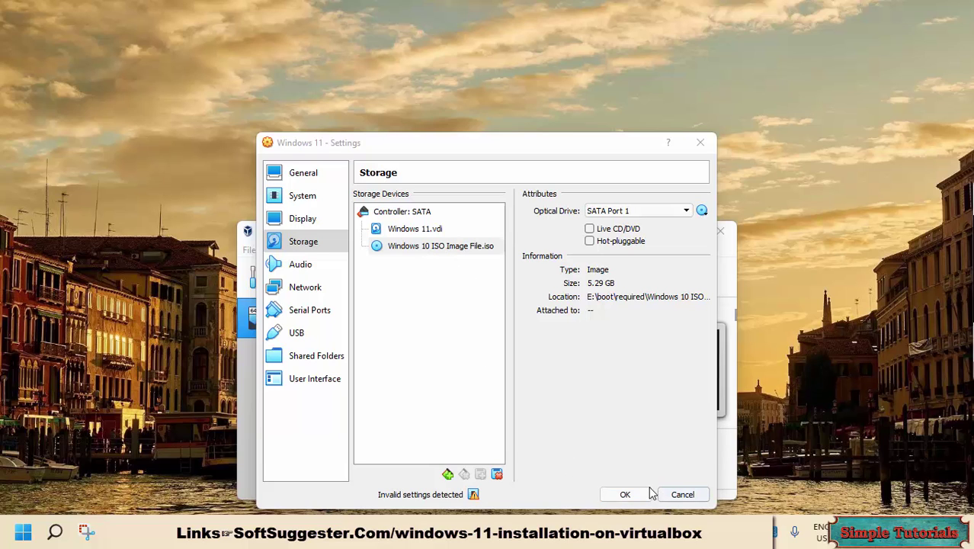
pyautogui.click(626, 494)
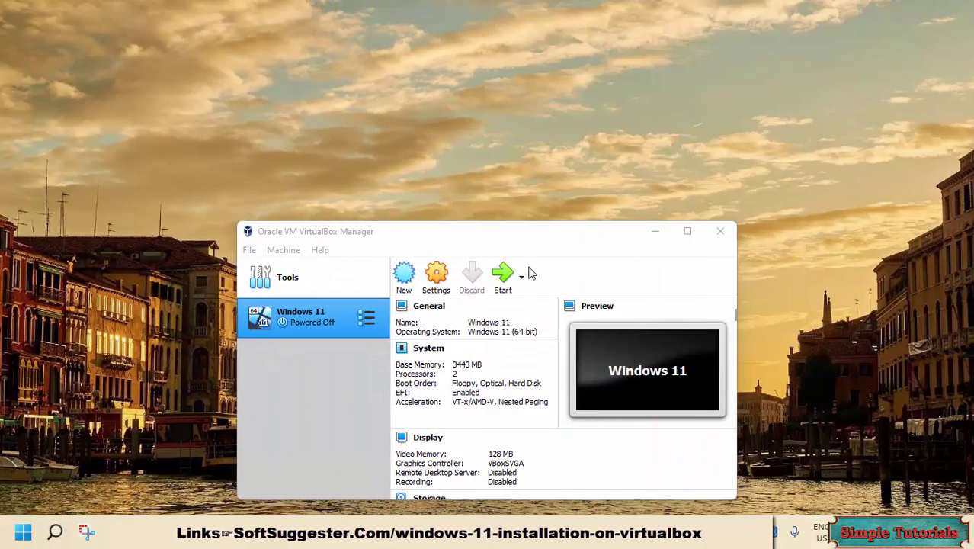
# Start the Windows 11 virtual machine, choose the Windows 11 Pro N edition in Windows Setup and accept the licence terms
pyautogui.click(502, 273)
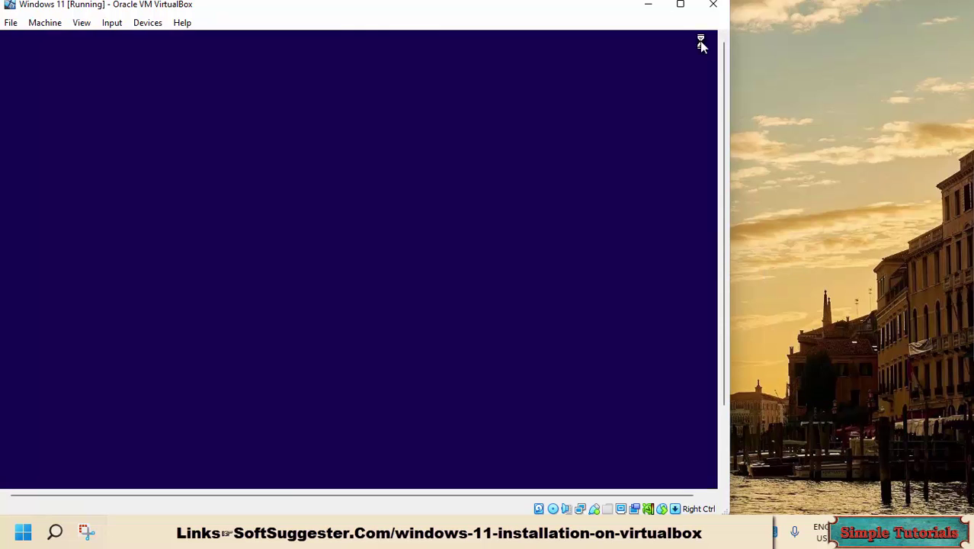
pyautogui.click(540, 431)
pyautogui.click(392, 352)
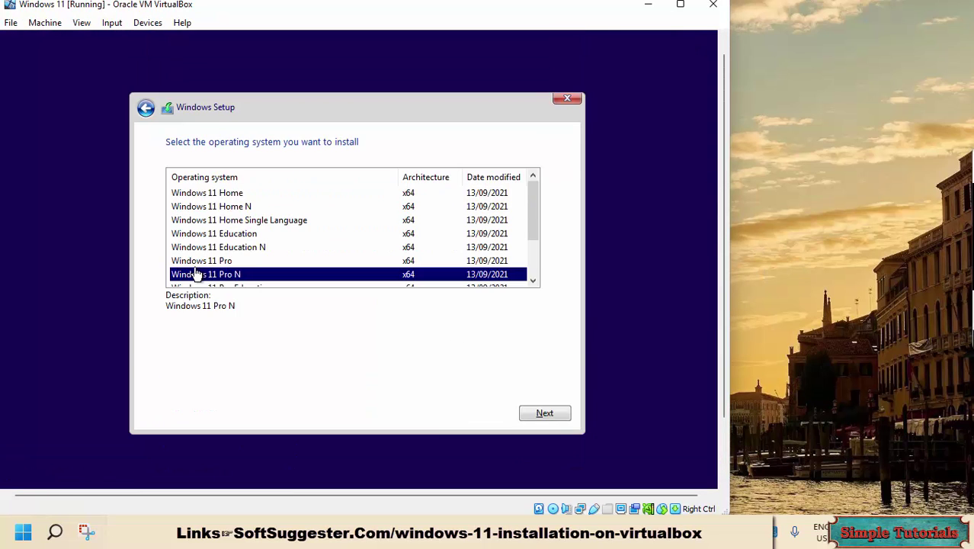
pyautogui.click(170, 379)
pyautogui.click(544, 413)
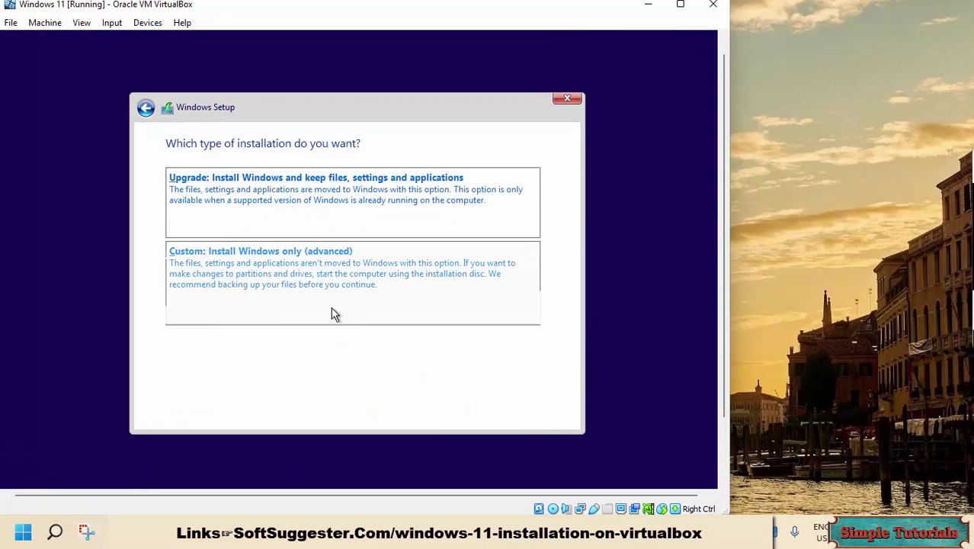
# Choose the custom Windows-only installation type and install Windows on the virtual hard disk
pyautogui.click(331, 313)
pyautogui.click(543, 409)
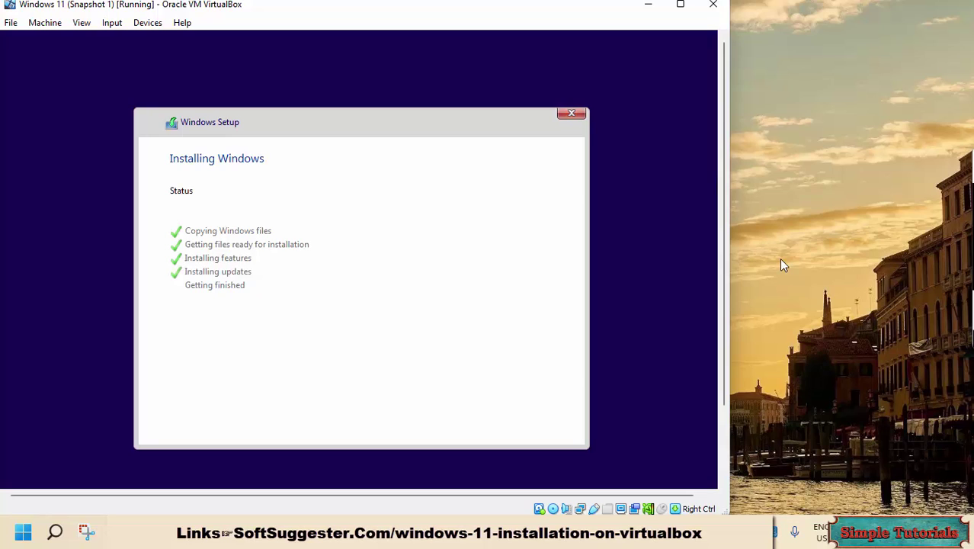
pyautogui.click(552, 427)
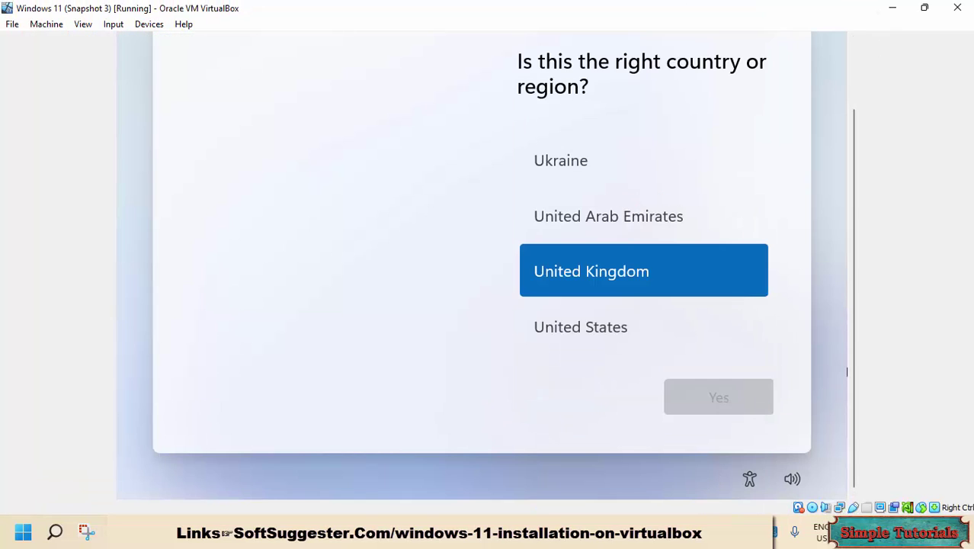
pyautogui.click(83, 23)
pyautogui.click(104, 71)
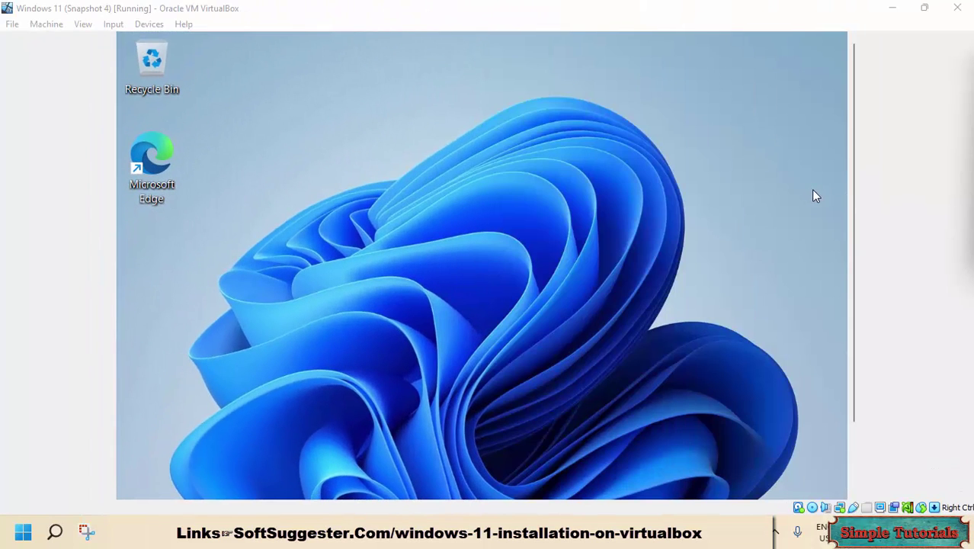
# Insert the Guest Additions CD image into the running Windows 11 virtual machine
pyautogui.moveTo(853, 202); pyautogui.dragTo(855, 246)
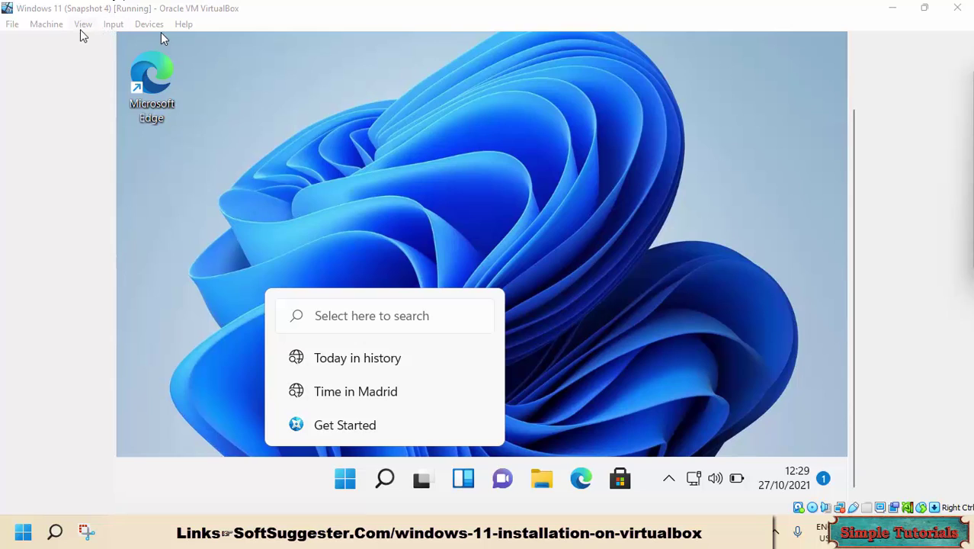
pyautogui.click(149, 25)
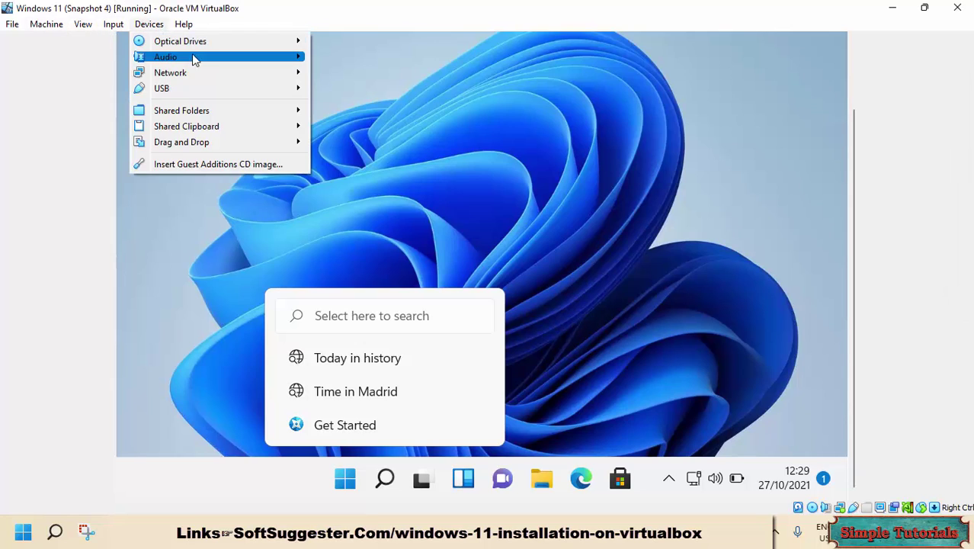
pyautogui.click(242, 164)
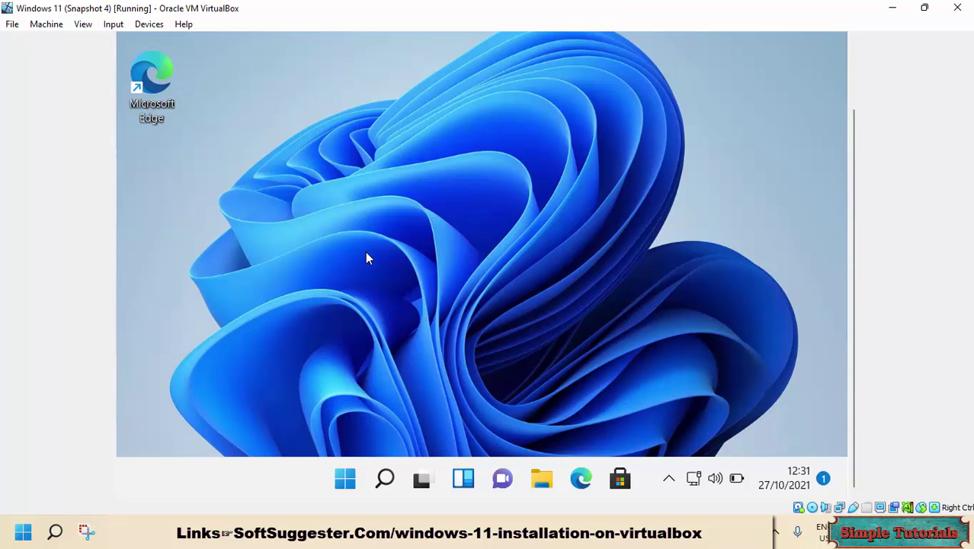
# In the guest's File Explorer, run VBoxWindowsAdditions-amd64 from CD Drive (D:) and allow it to make changes
pyautogui.press('super+e')
pyautogui.click(189, 257)
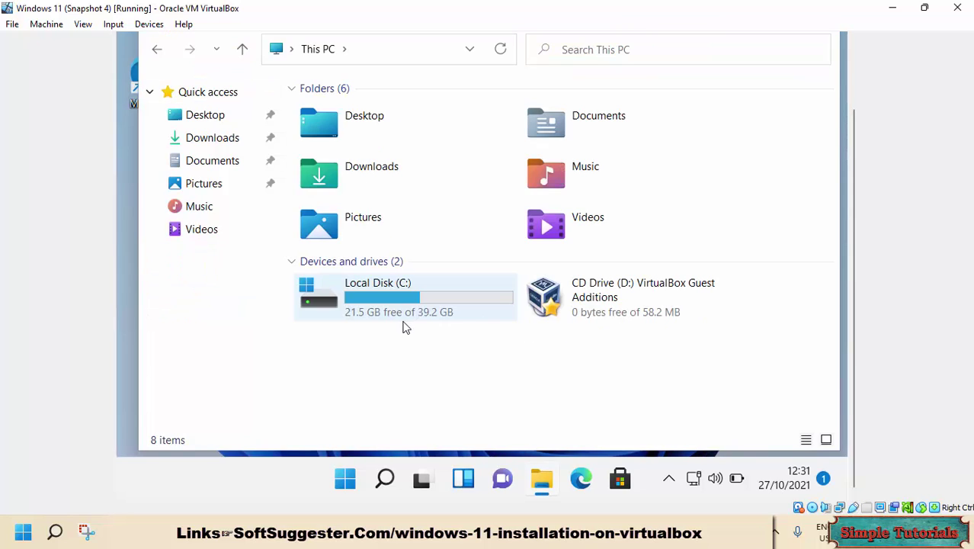
pyautogui.doubleClick(553, 320)
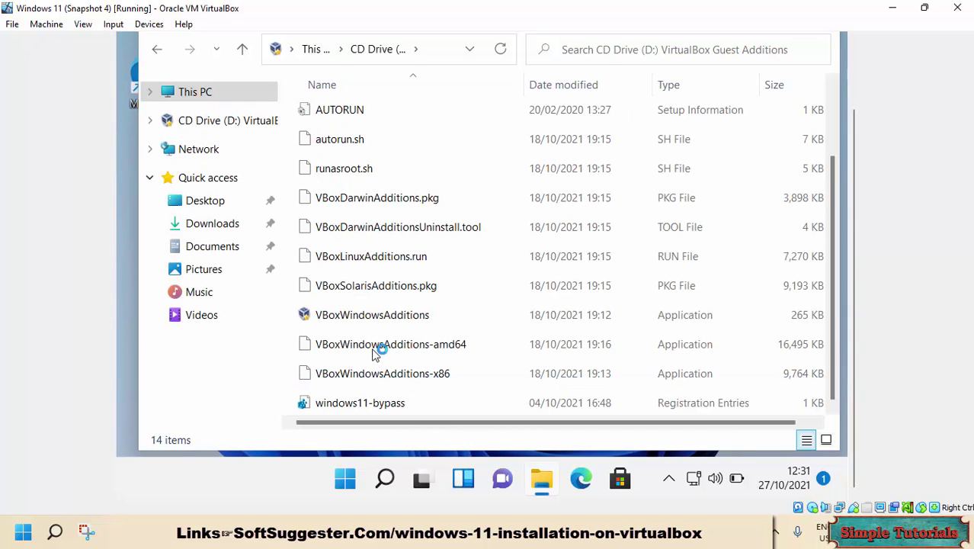
pyautogui.doubleClick(370, 344)
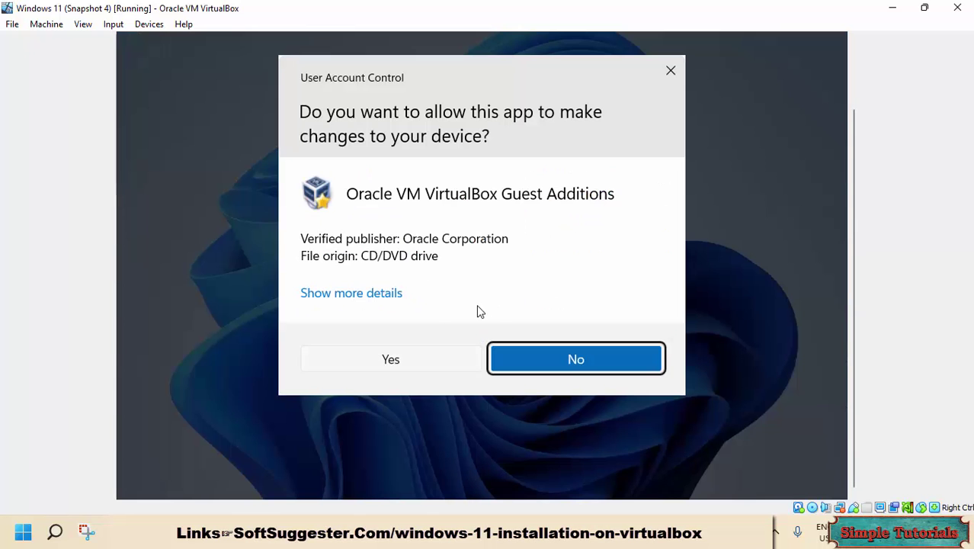
pyautogui.click(394, 358)
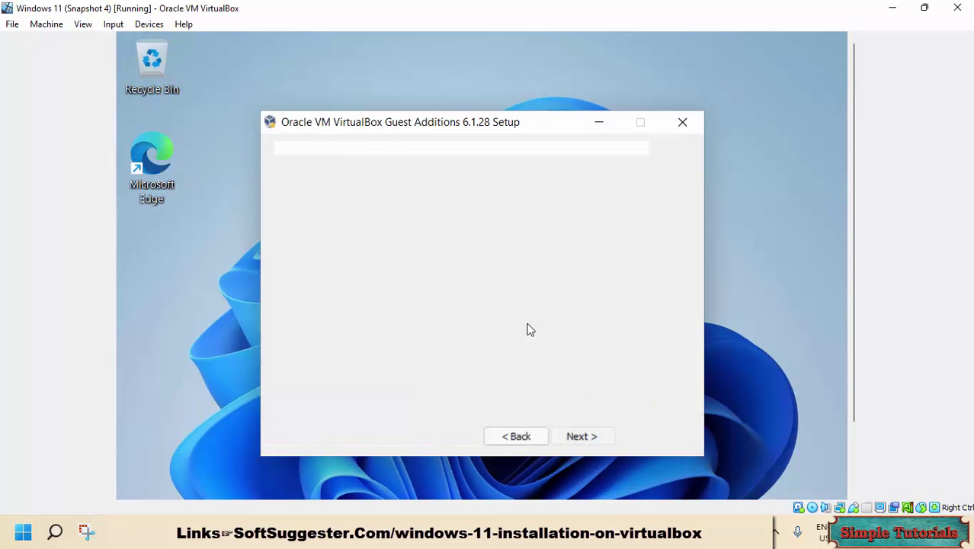
pyautogui.click(577, 447)
pyautogui.click(577, 447)
pyautogui.click(577, 447)
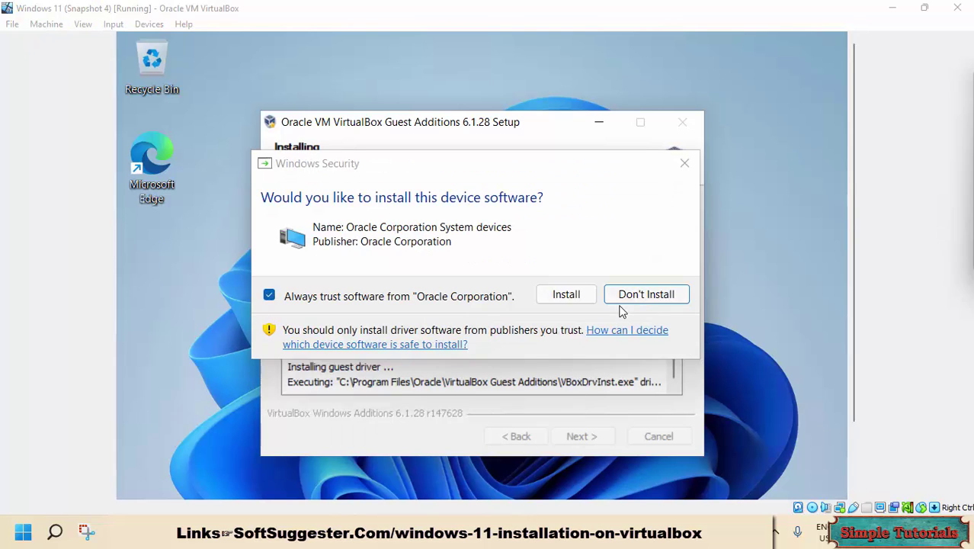
pyautogui.click(566, 294)
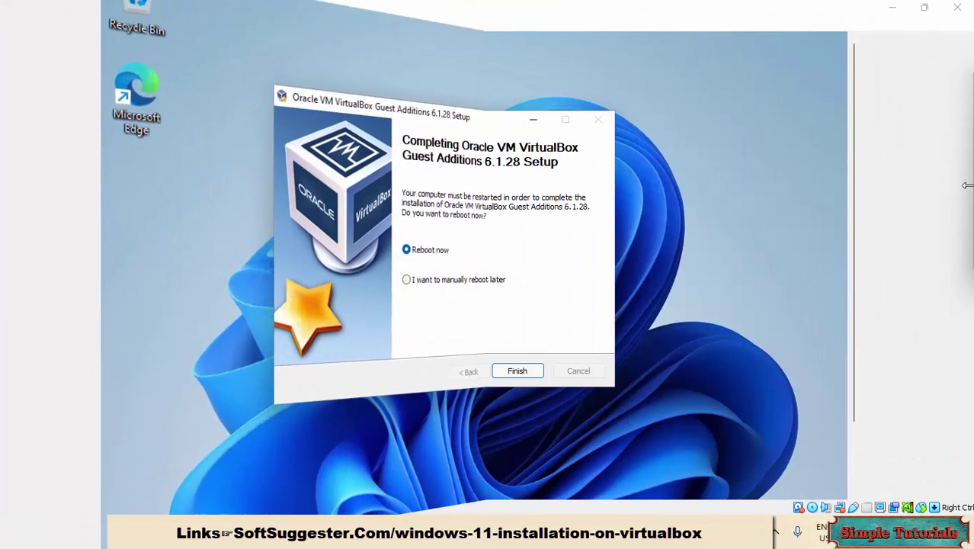
pyautogui.click(526, 372)
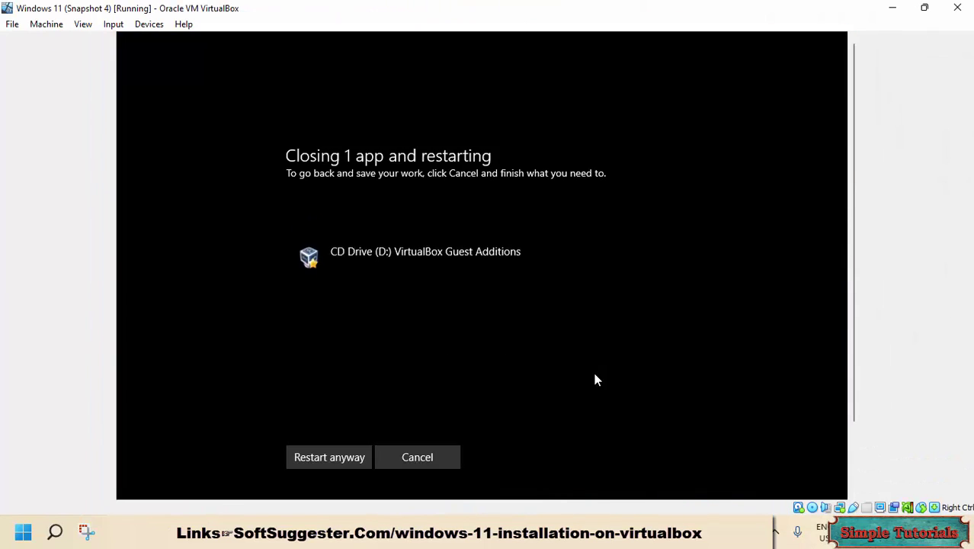